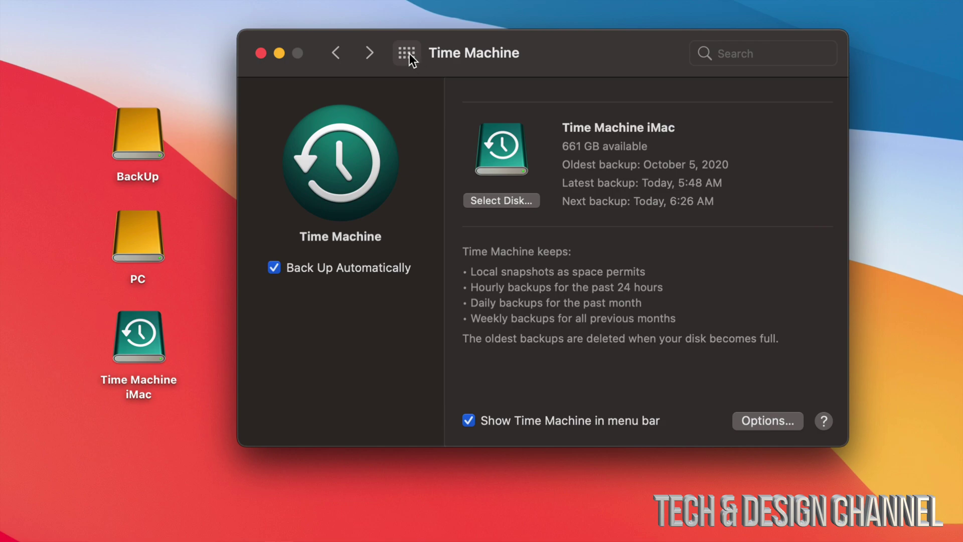
Return to the System Preferences overview and open the Time Machine pane
click(409, 53)
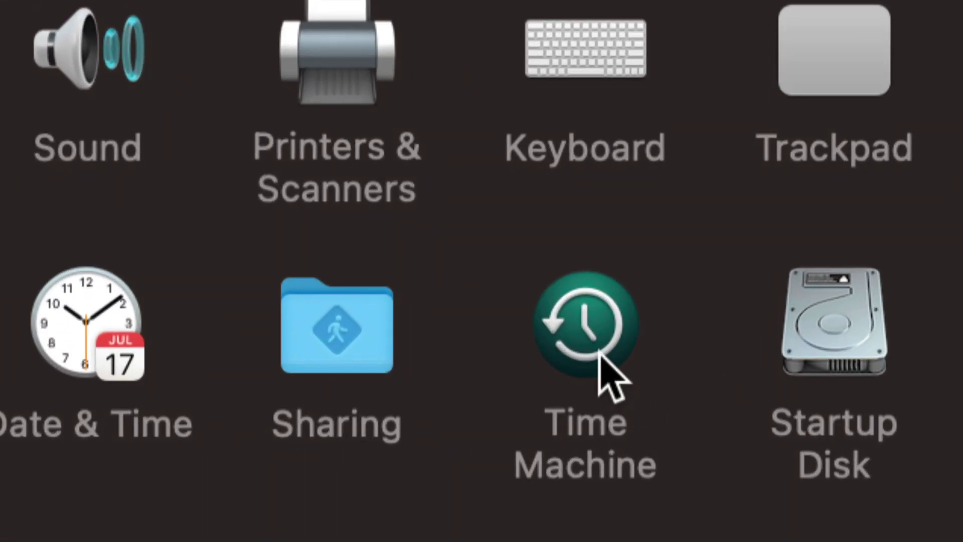
click(600, 351)
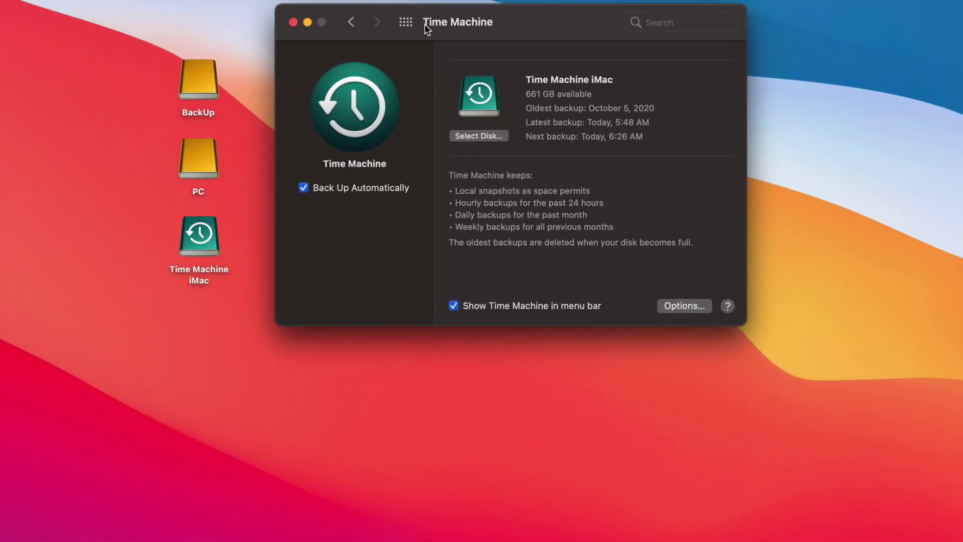
Reposition the Time Machine preferences window and move the Time Machine iMac drive icon elsewhere
drag(424, 24, 424, 57)
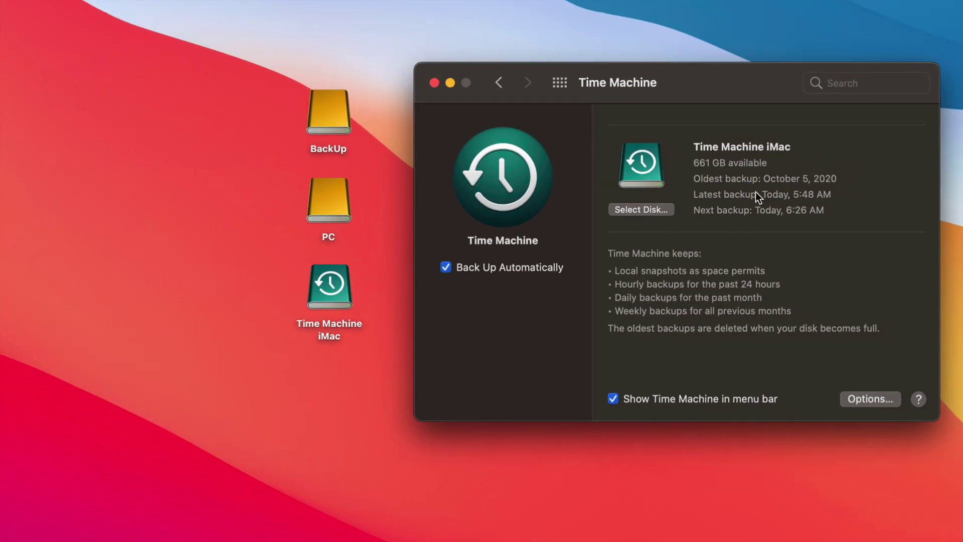
drag(741, 93, 731, 91)
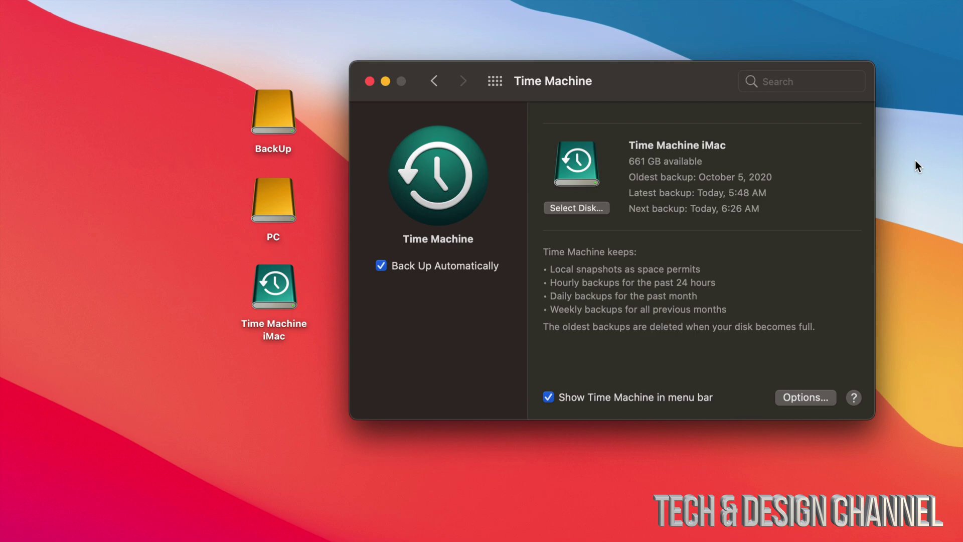
drag(598, 97, 710, 90)
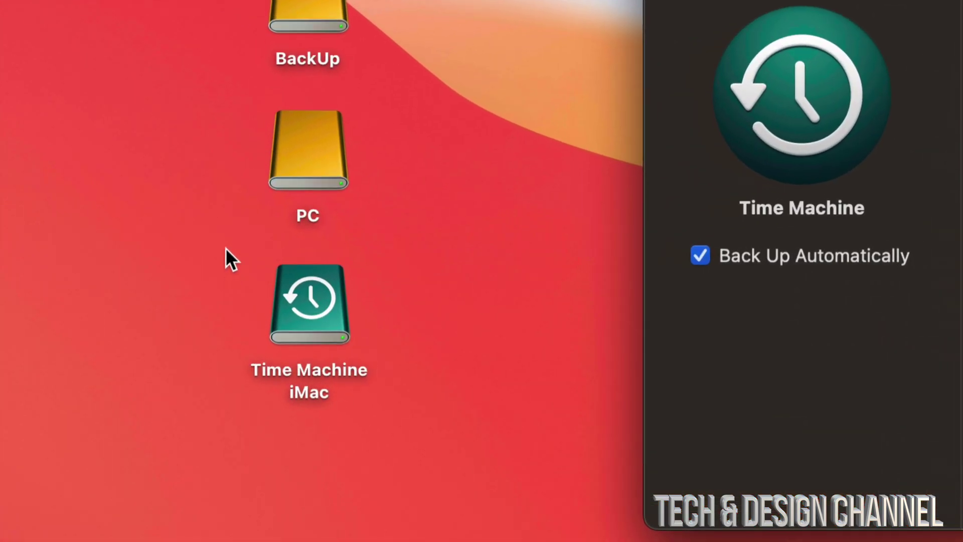
drag(303, 357, 525, 198)
click(584, 199)
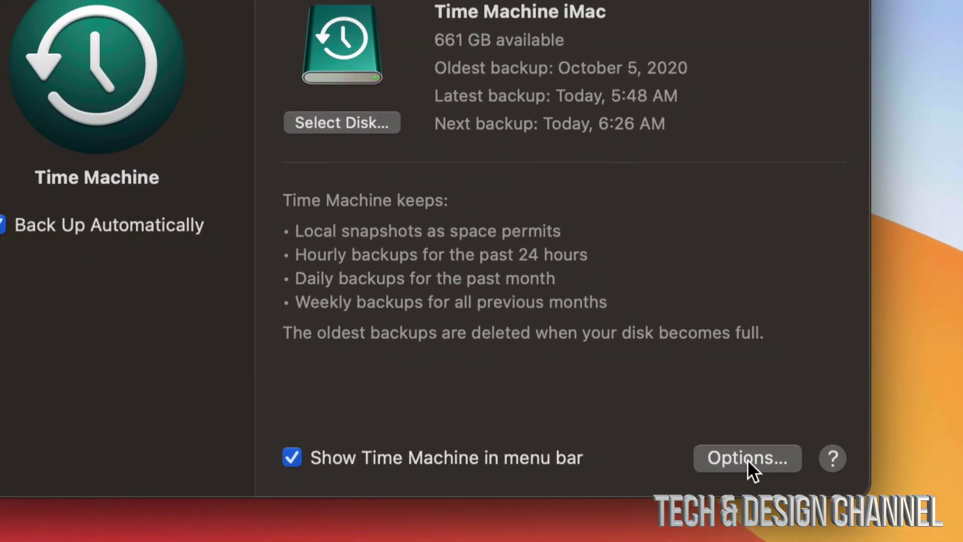
click(725, 457)
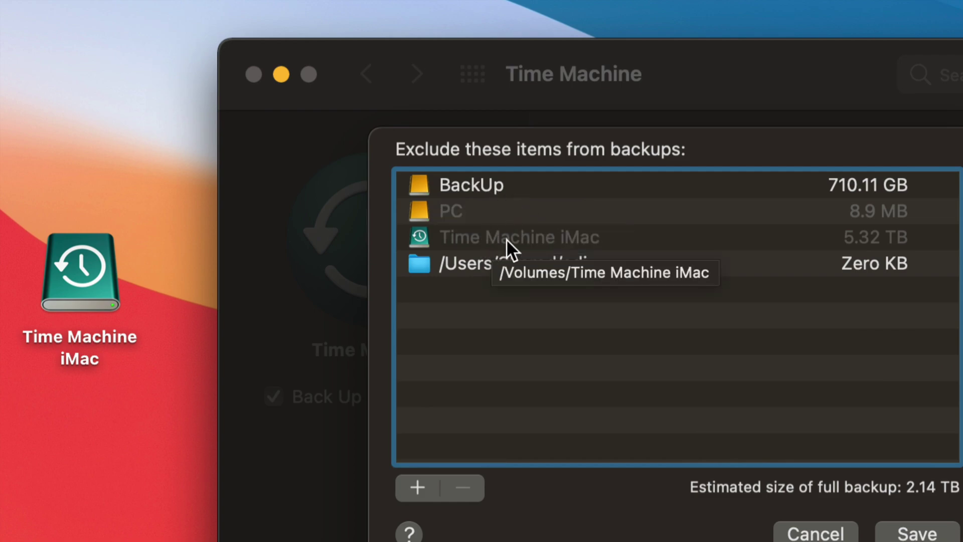
click(462, 184)
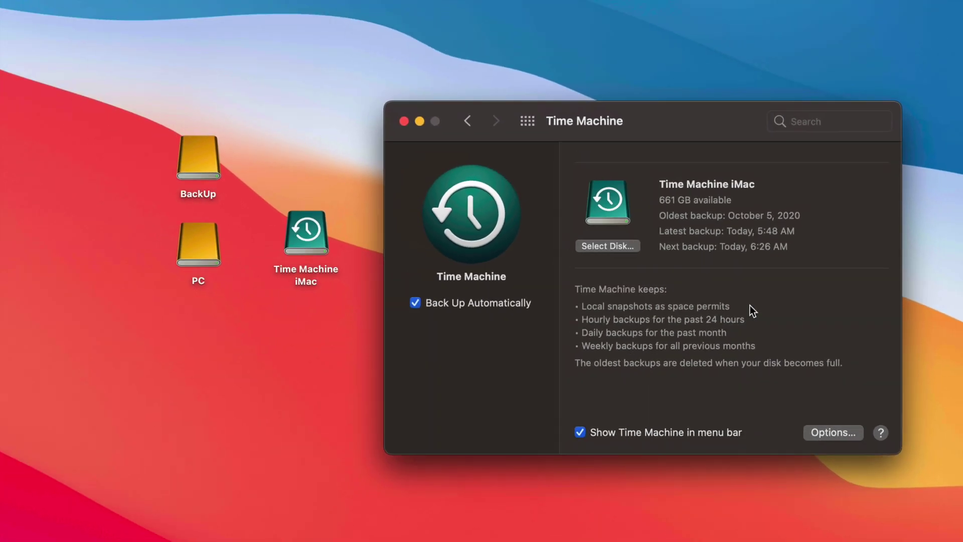
Place the Time Machine iMac icon below the PC drive and focus the preferences search field
drag(331, 234, 200, 328)
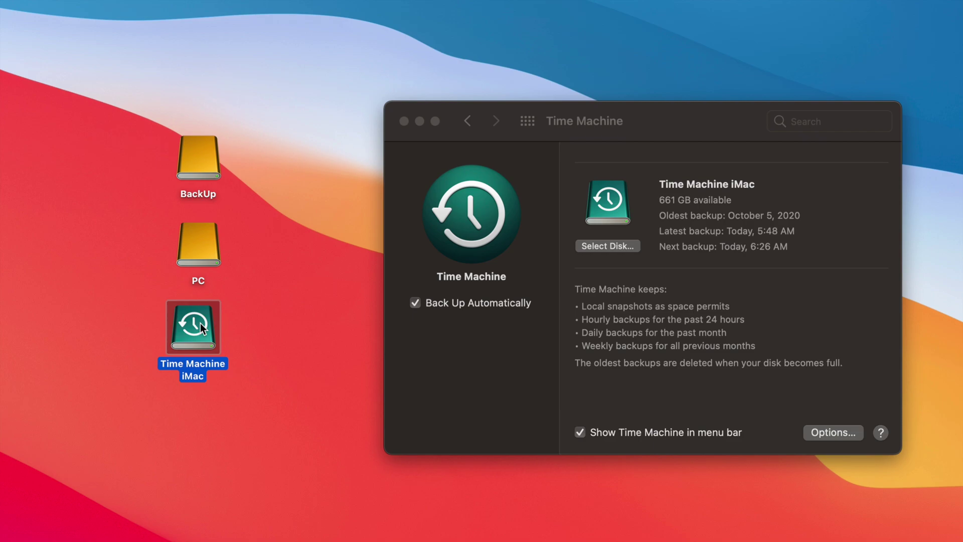
click(661, 127)
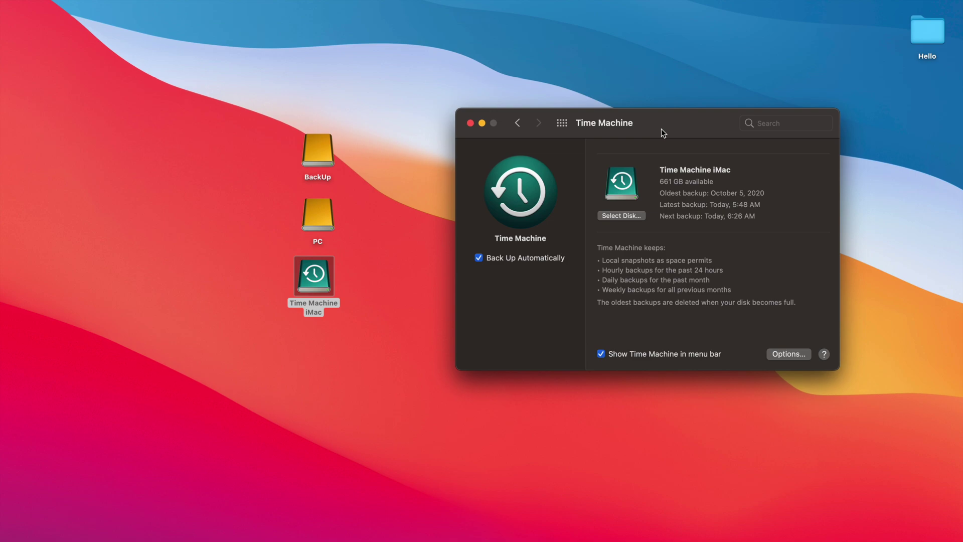
key(super+f)
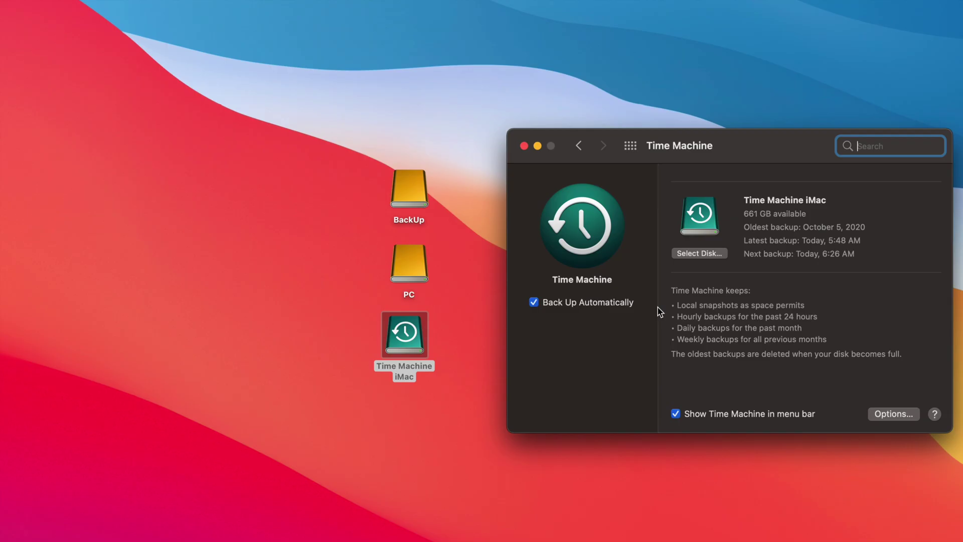
Close Time Machine preferences and show the Time Machine menu-bar status menu
click(524, 146)
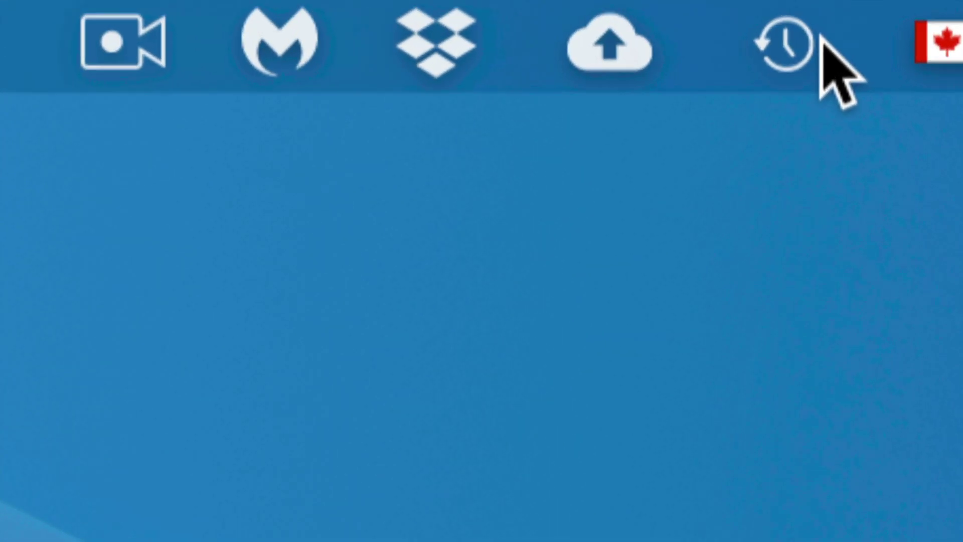
click(794, 46)
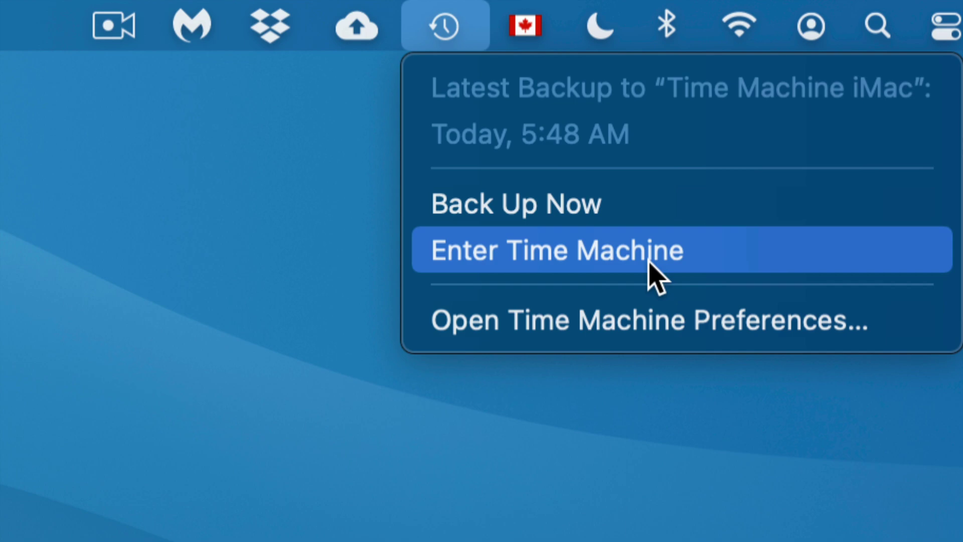
Enter Time Machine and jump to the Saturday, November 14, 2020 backup
click(572, 258)
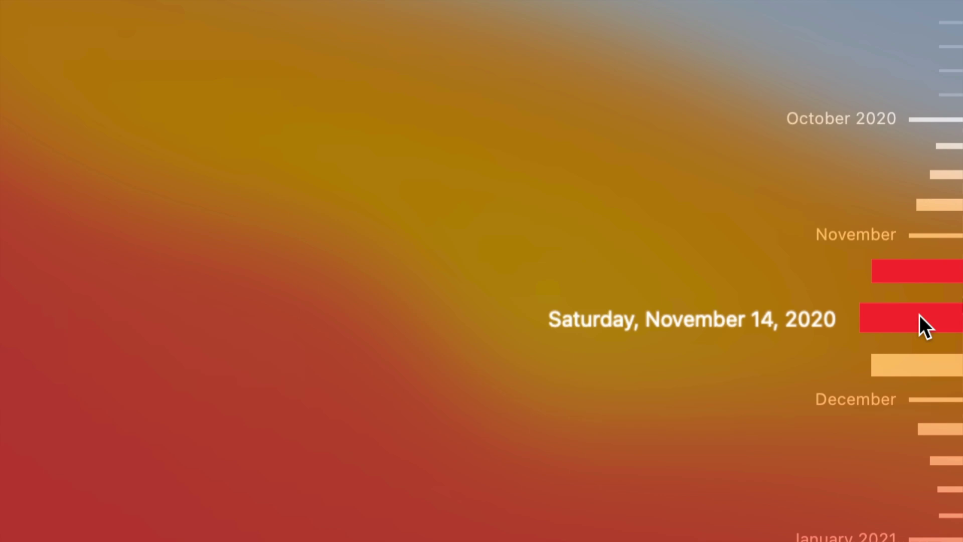
click(919, 315)
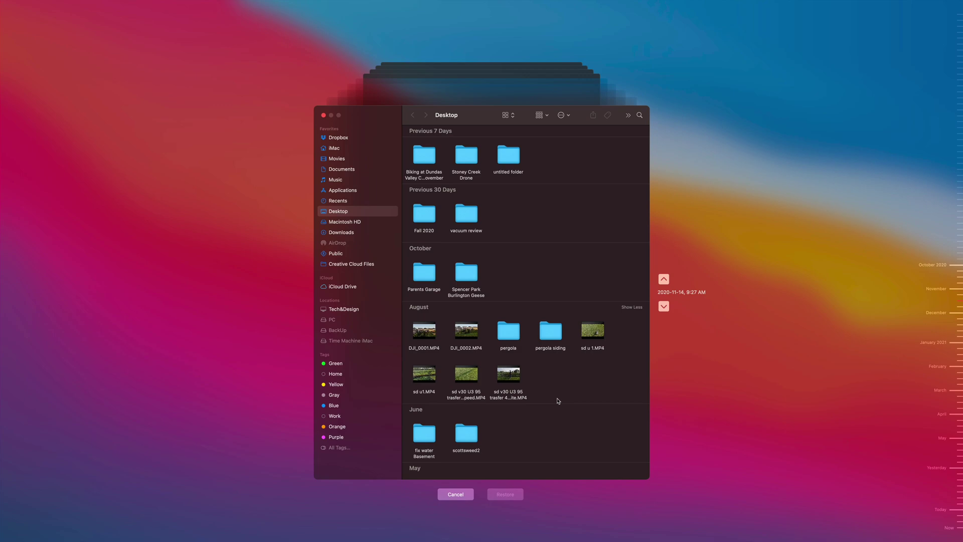
Restore sd u 1.MP4 from the November 14, 2020 Desktop backup
click(602, 335)
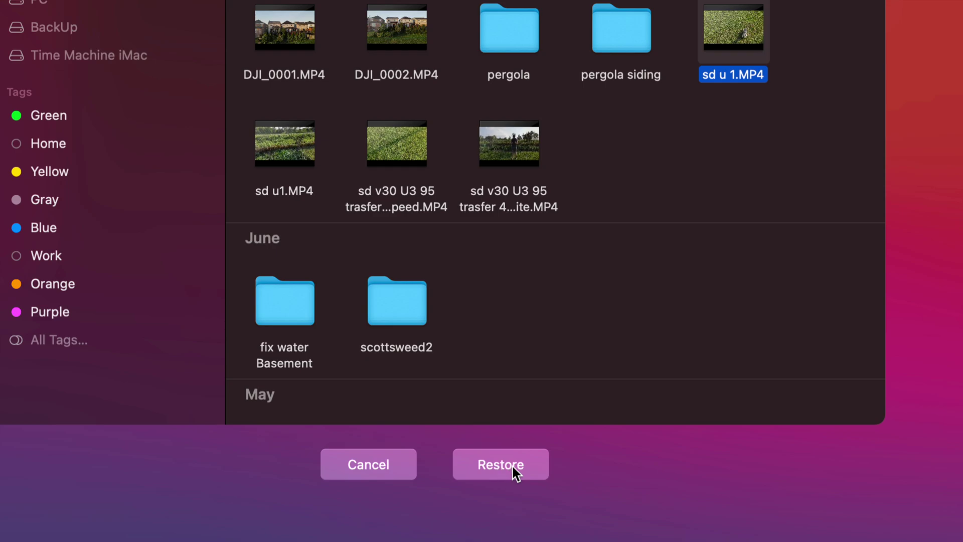
click(512, 465)
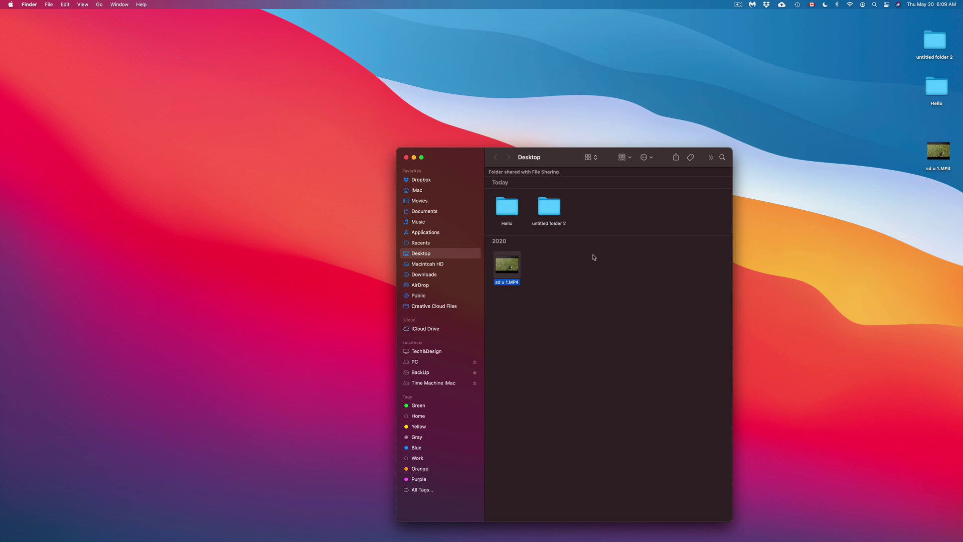
Move the sd u 1.MP4 icon in from the screen edge and shift the Desktop window up-left
drag(937, 150, 845, 200)
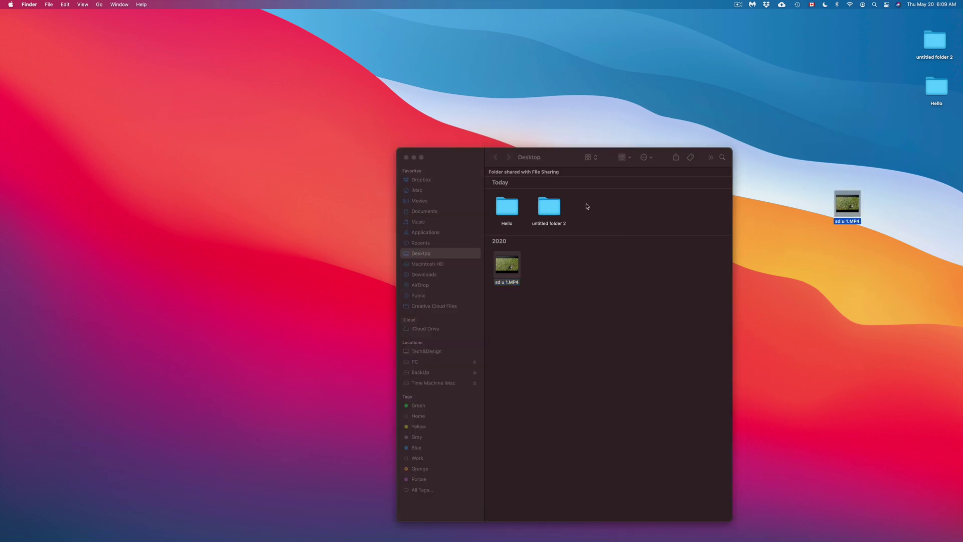
click(473, 159)
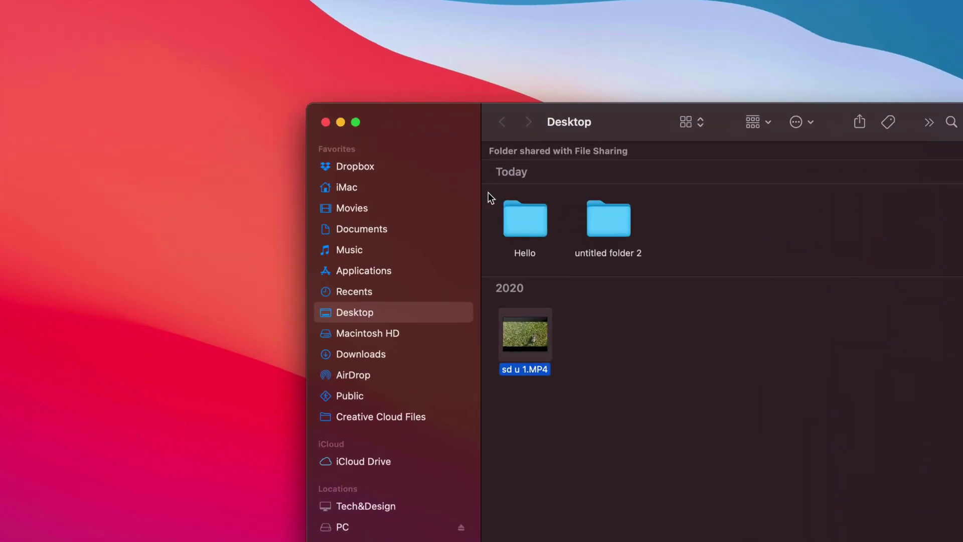
click(506, 264)
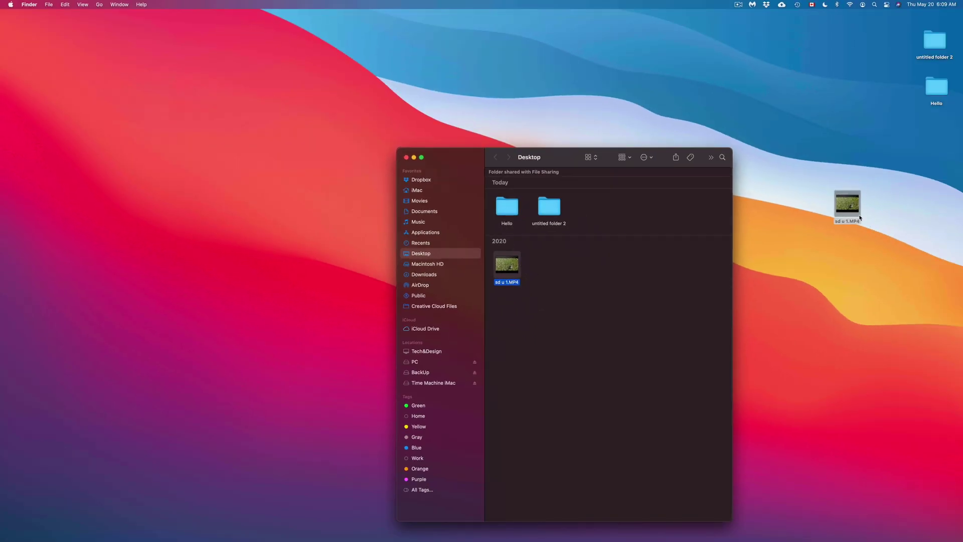
click(853, 206)
drag(853, 206, 855, 147)
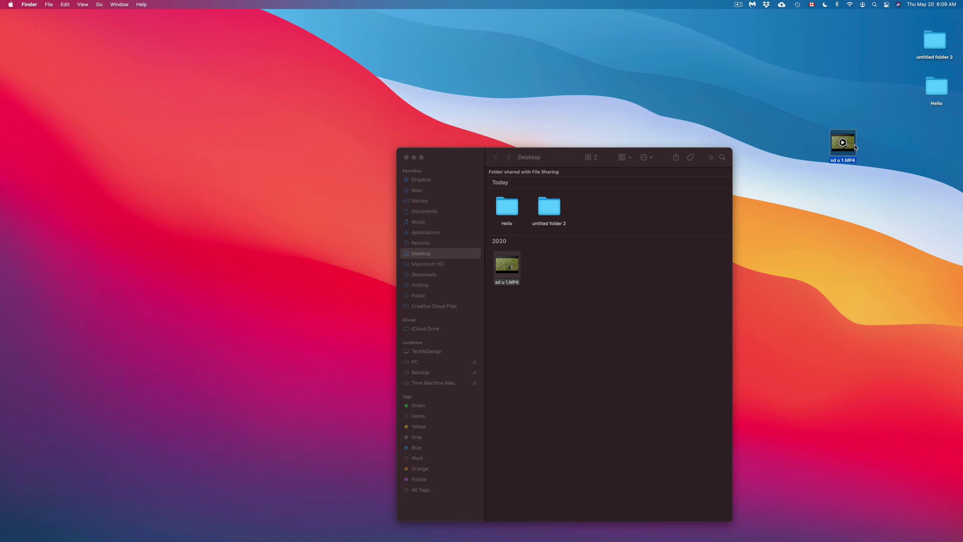
drag(856, 147, 853, 193)
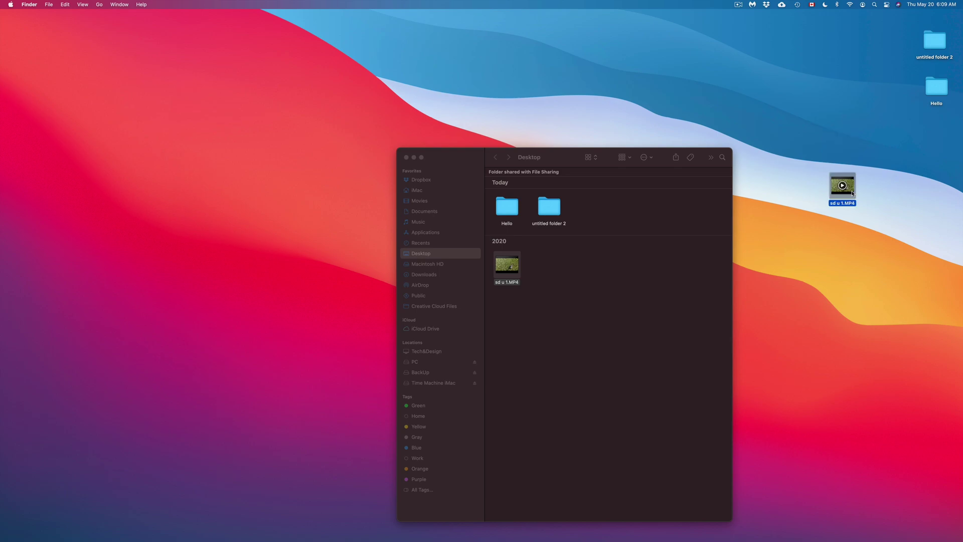
drag(566, 149, 537, 135)
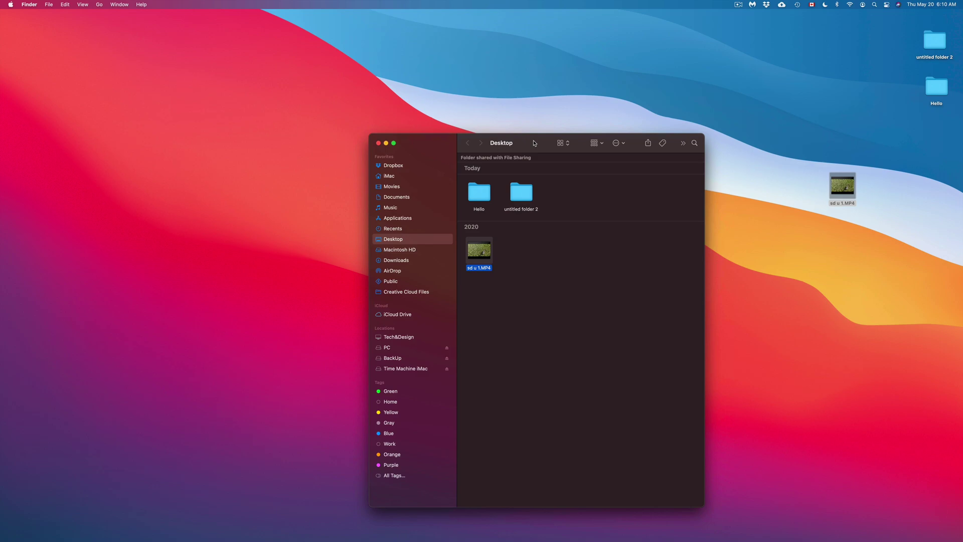
Arrange the BackUp, PC and Time Machine iMac drives in a row, with Hello below
drag(534, 143, 742, 95)
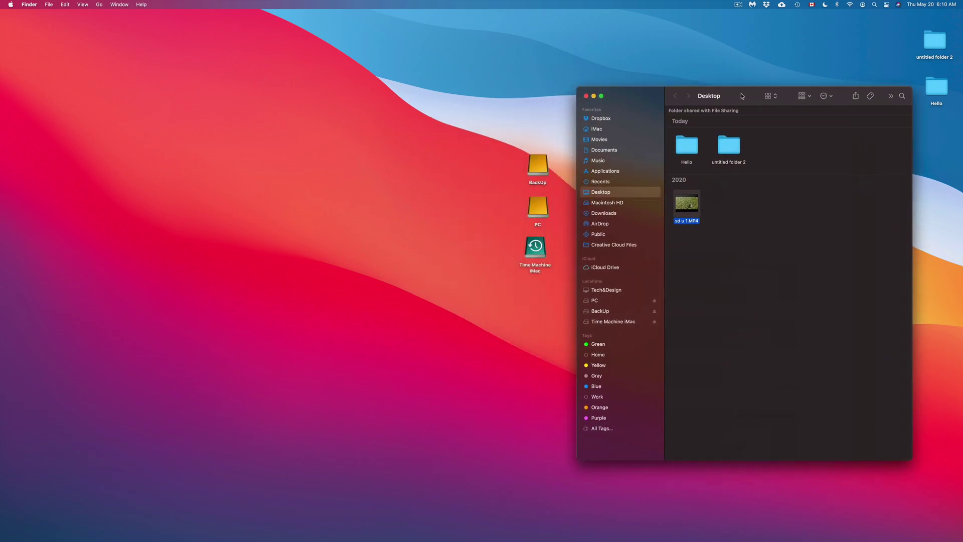
drag(439, 191, 412, 143)
click(506, 135)
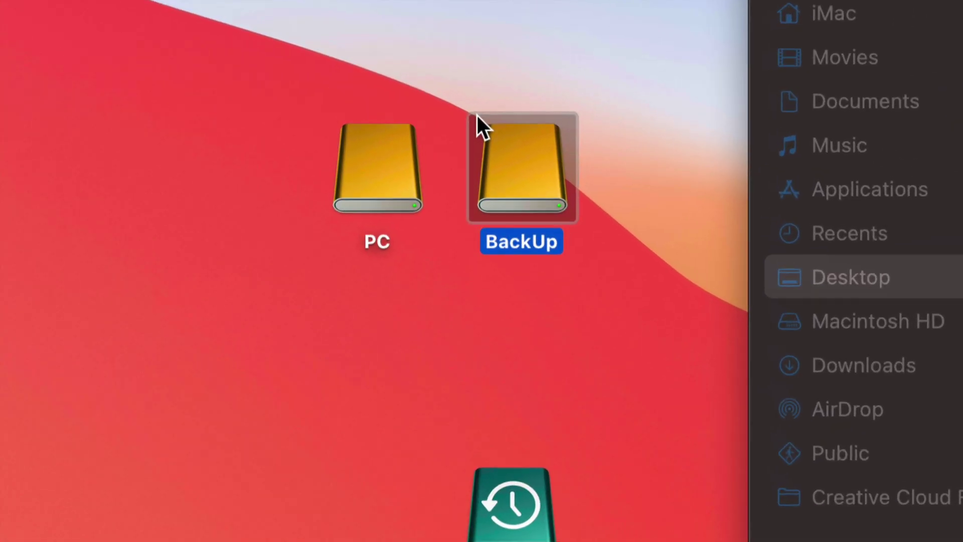
drag(543, 192, 584, 175)
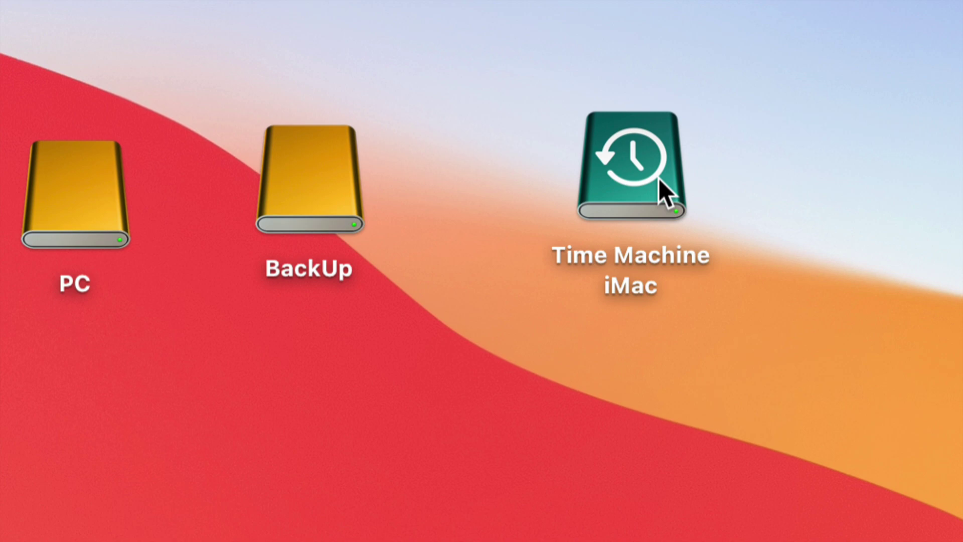
drag(98, 201, 460, 176)
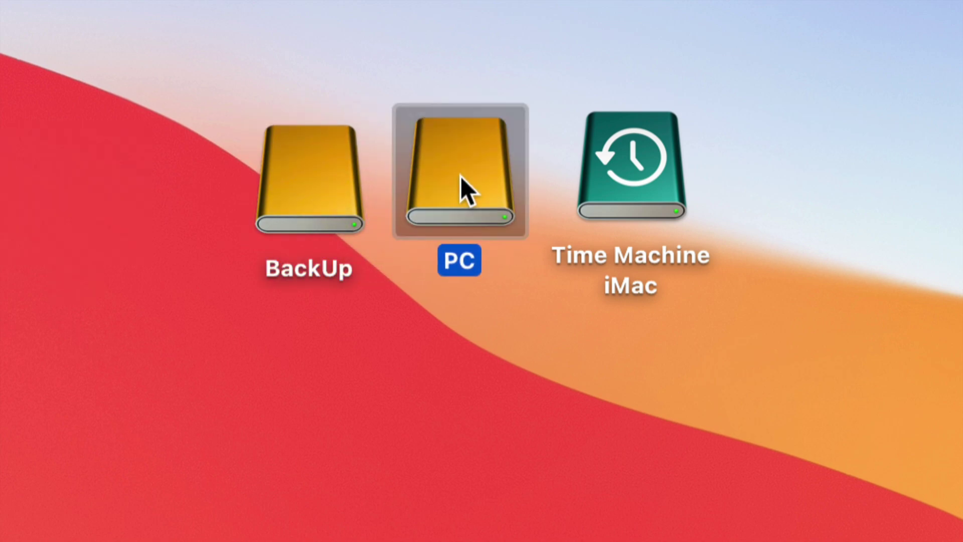
click(501, 326)
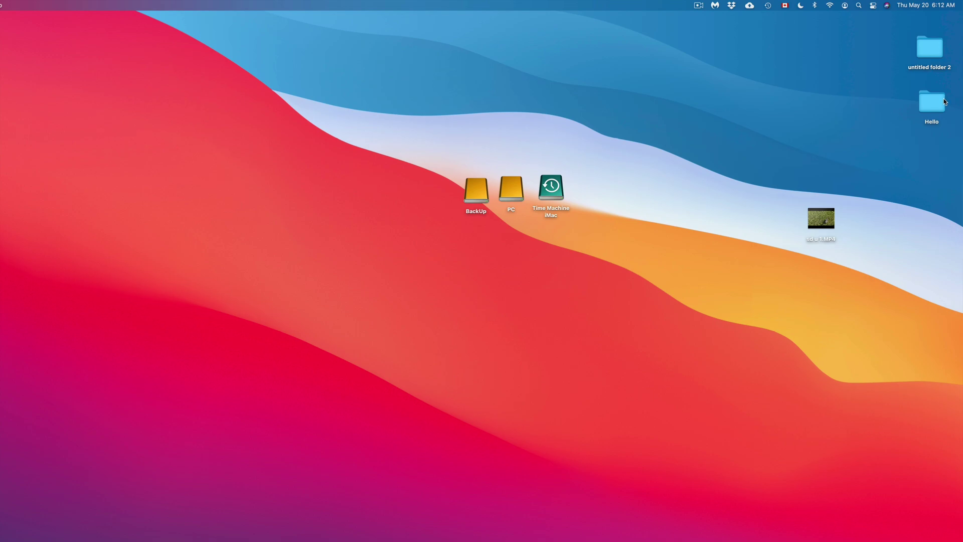
drag(944, 101, 518, 227)
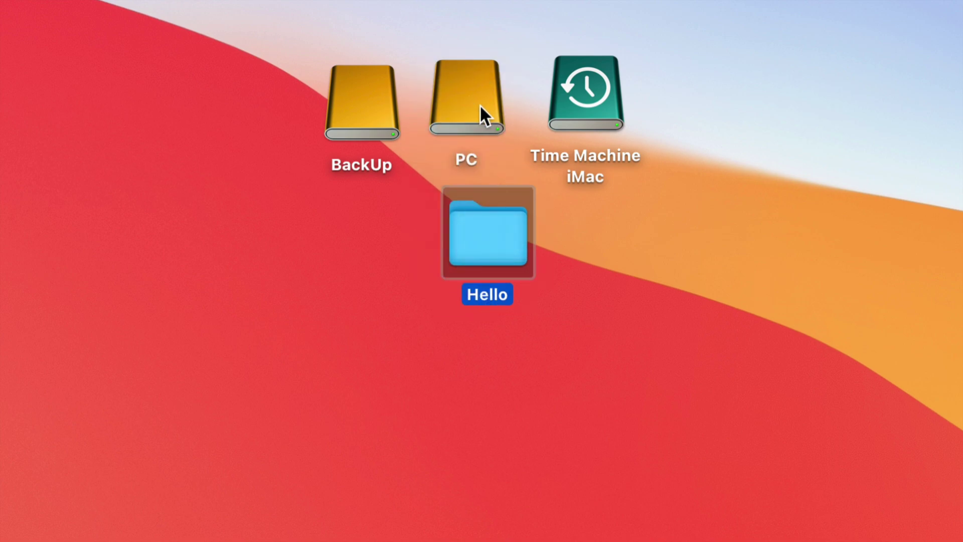
Line the Hello folder up beside Time Machine iMac and move sd u 1.MP4 left
click(469, 107)
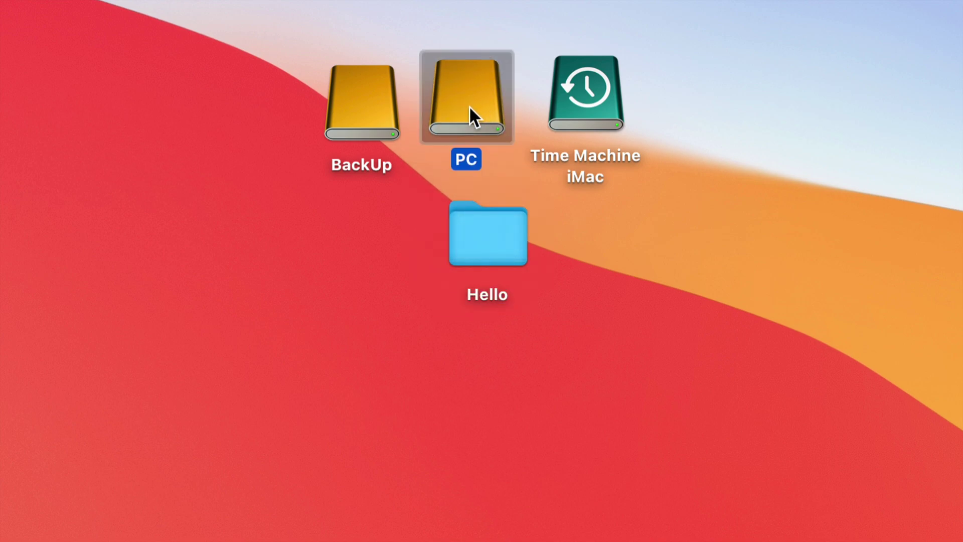
click(600, 106)
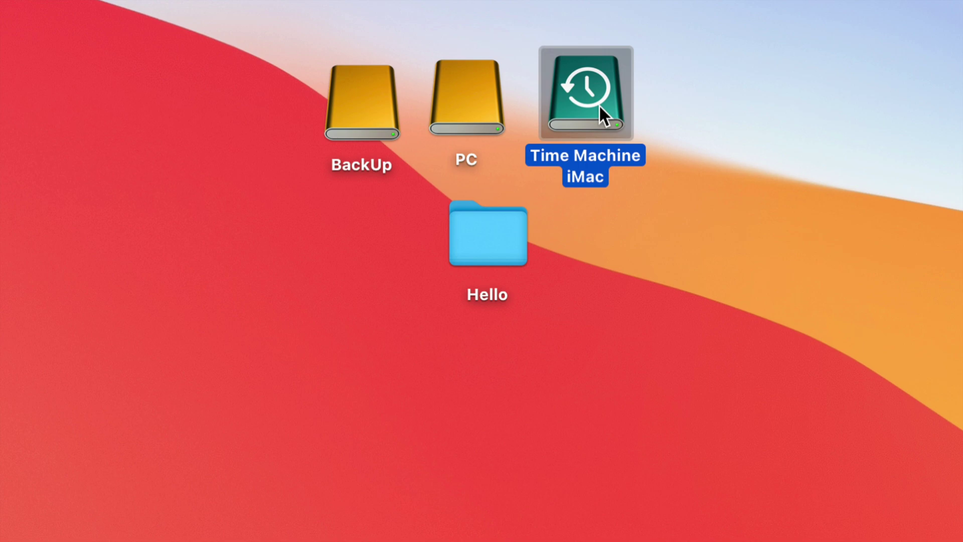
drag(479, 229, 660, 285)
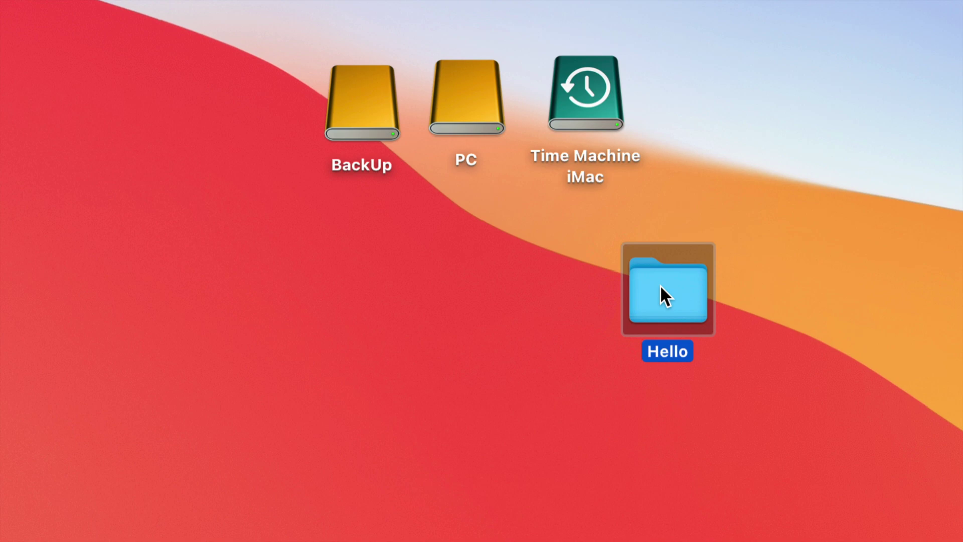
drag(660, 284, 783, 106)
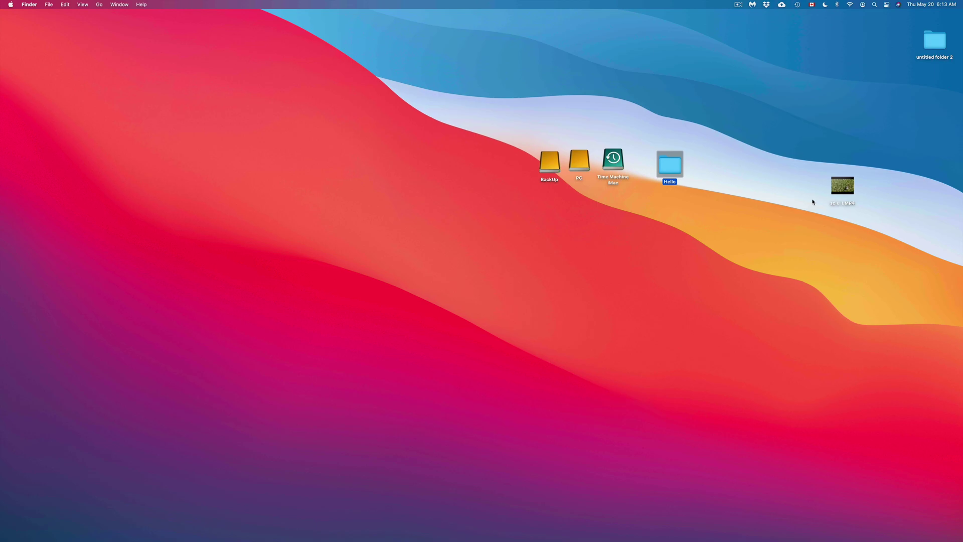
drag(842, 186, 702, 167)
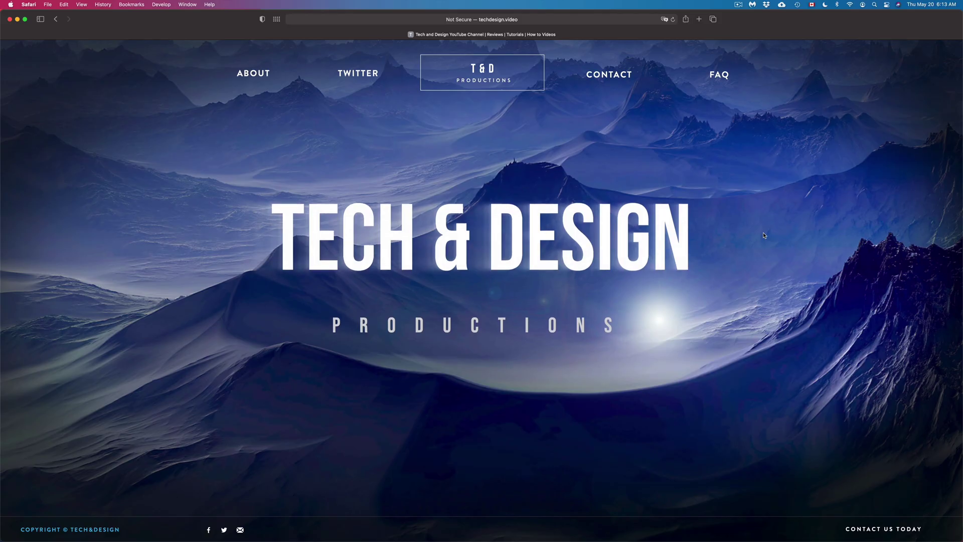